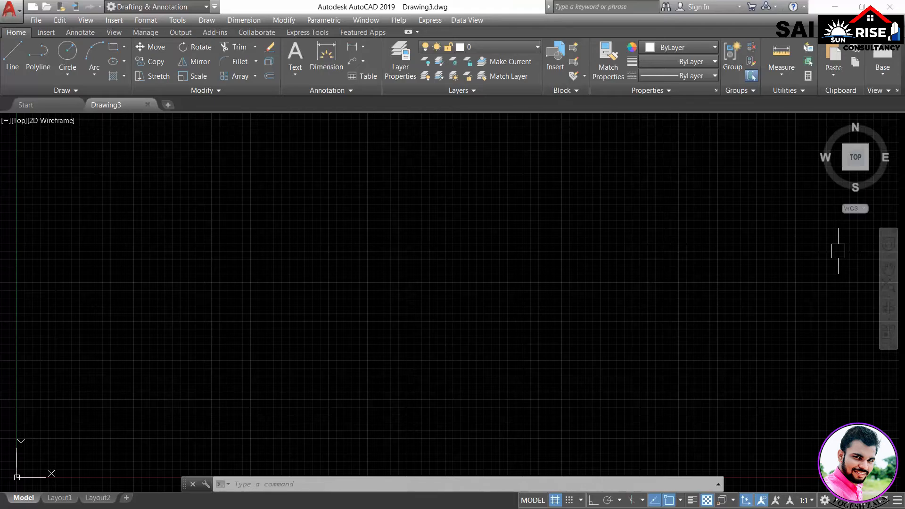
- Set the model space limits with lower left corner 0,0 and upper right corner 1000,500
type("L")
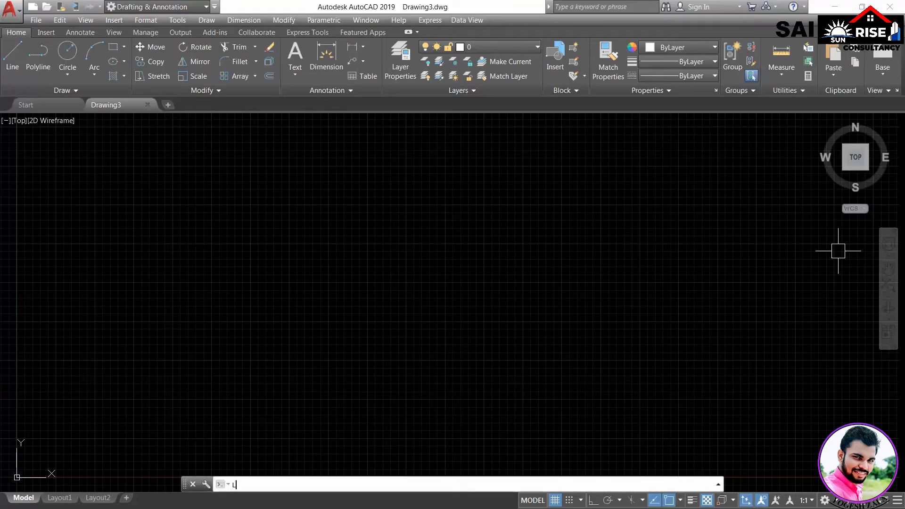
type("IMITS")
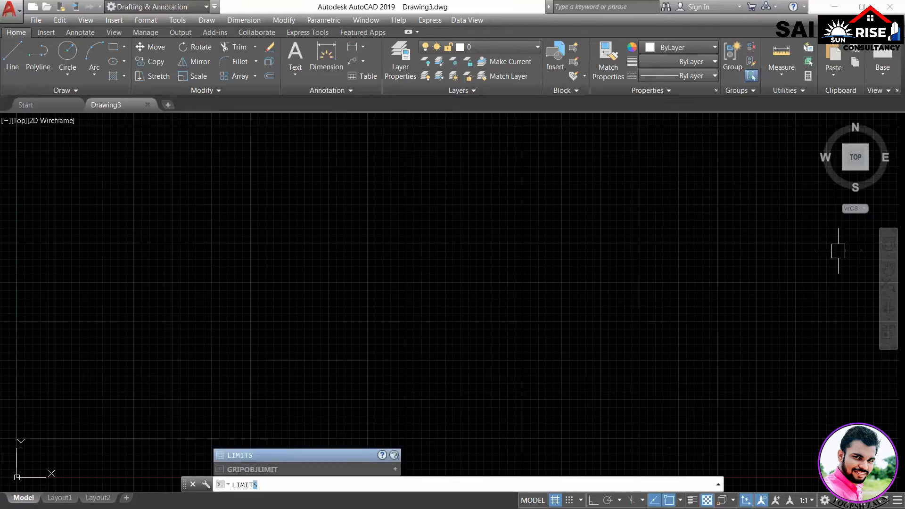
key("Return")
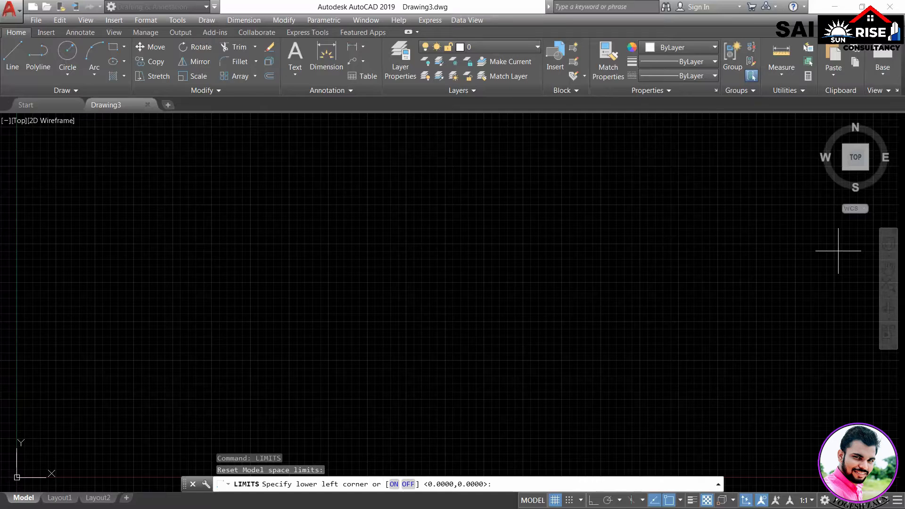
type("0,0")
key("Return")
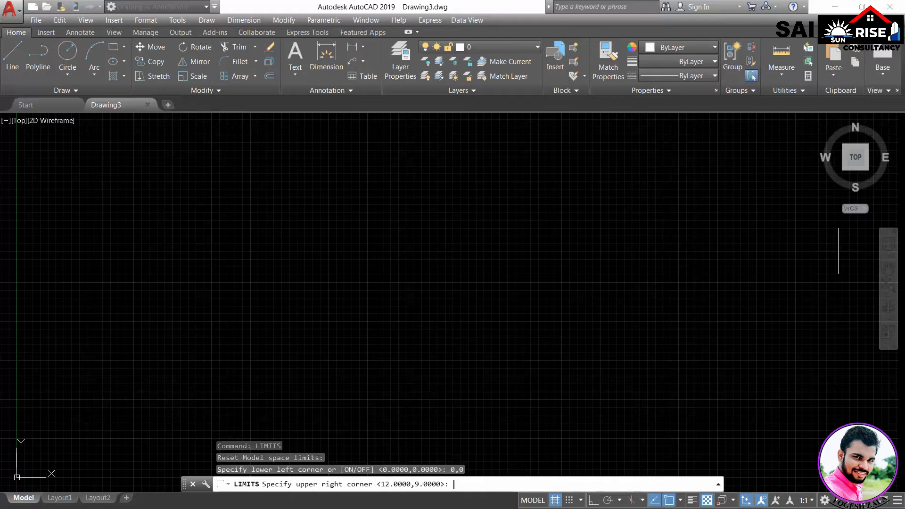
type("1000,500")
key("Return")
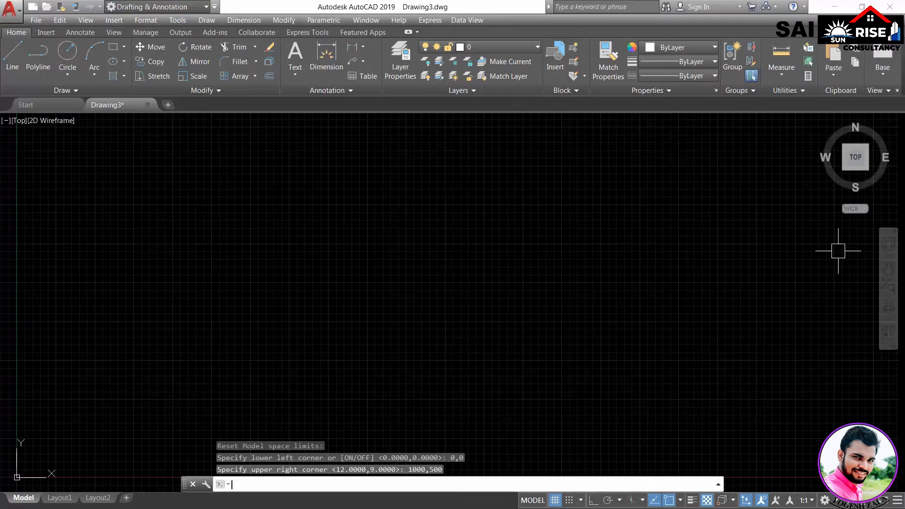
- Draw a freehand open chain of connected lines above the X axis, beside the origin on its positive side
middle_click_drag(483, 301, 598, 221)
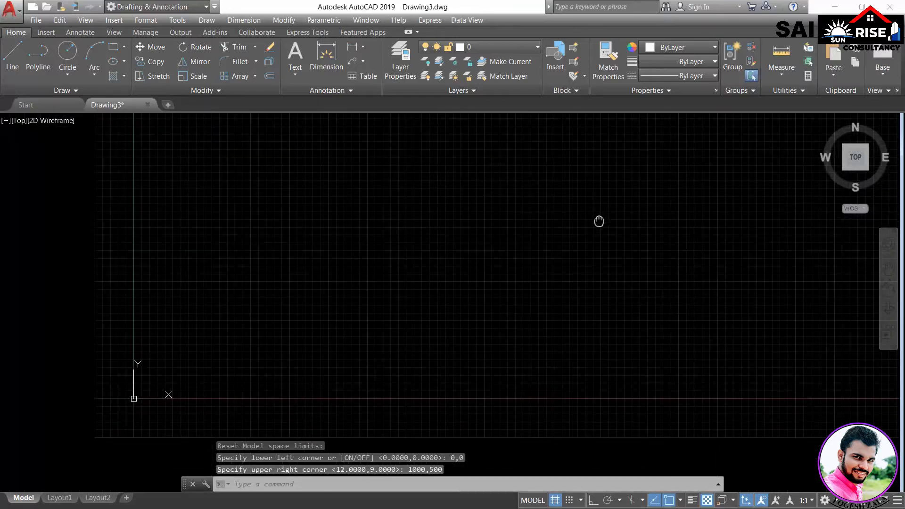
type("l")
key("Return")
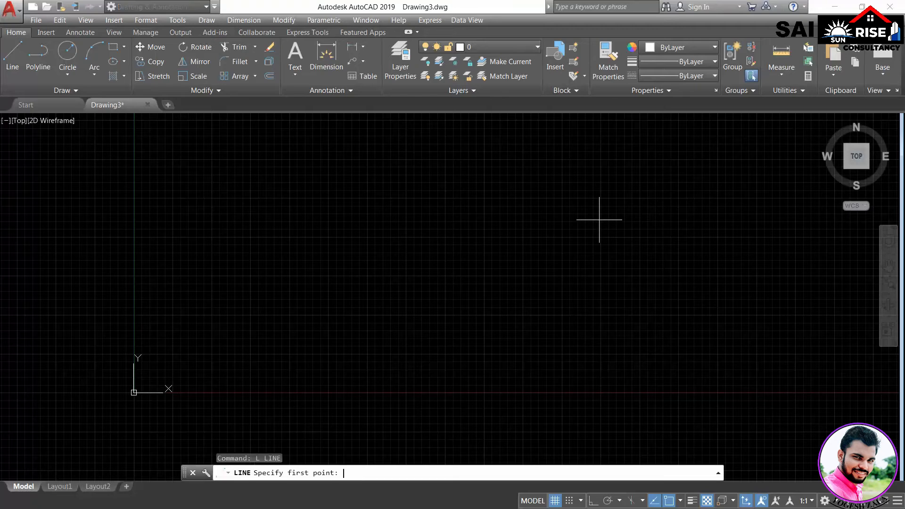
left_click(159, 369)
left_click(216, 341)
left_click(239, 371)
left_click(260, 355)
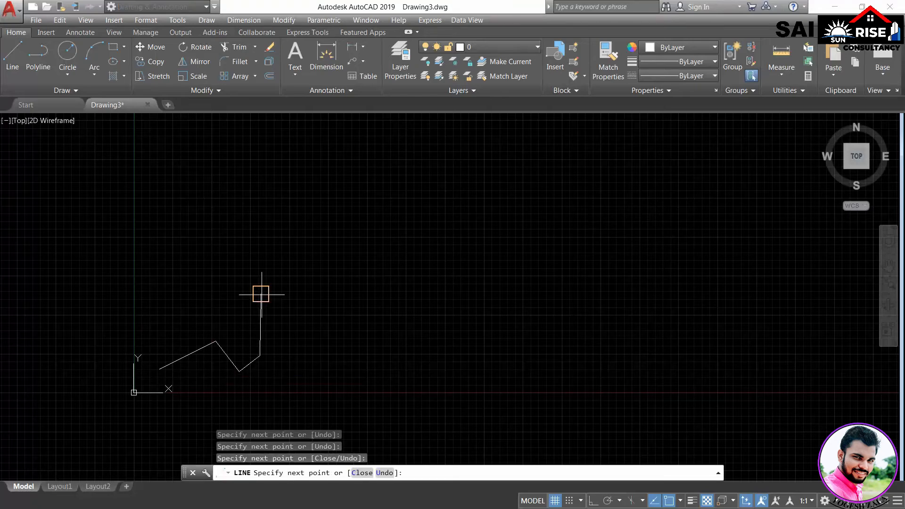
left_click(261, 294)
left_click(216, 293)
left_click(200, 329)
key("Return")
- Draw a second open chain of lines running down beside the Y axis on its negative side and hooking back below the origin
key("Return")
left_click(61, 311)
left_click(65, 377)
left_click(60, 408)
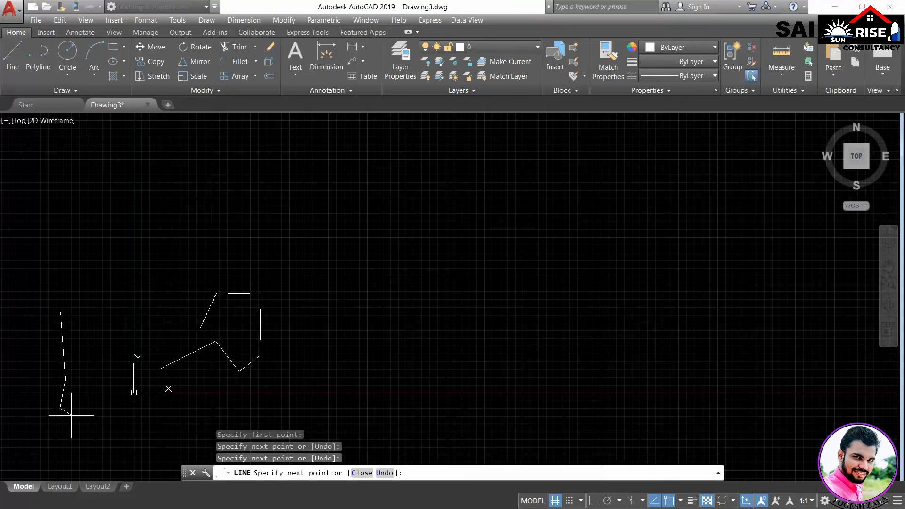
left_click(151, 402)
left_click(153, 427)
left_click(134, 437)
left_click(115, 437)
key("Return")
scroll(192, 313, "down", 2)
middle_click_drag(192, 313, 303, 272)
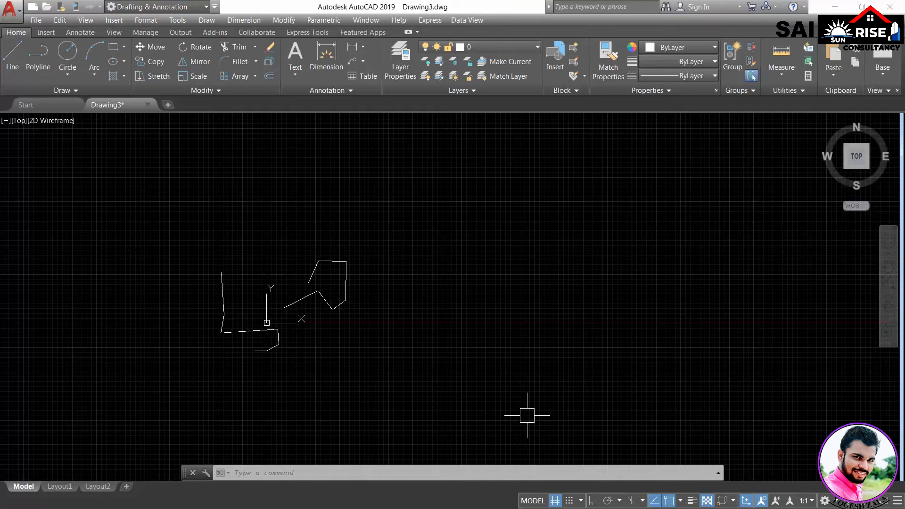
- Turn on limits checking with the ON option of the LIMITS command
type("LIMITS")
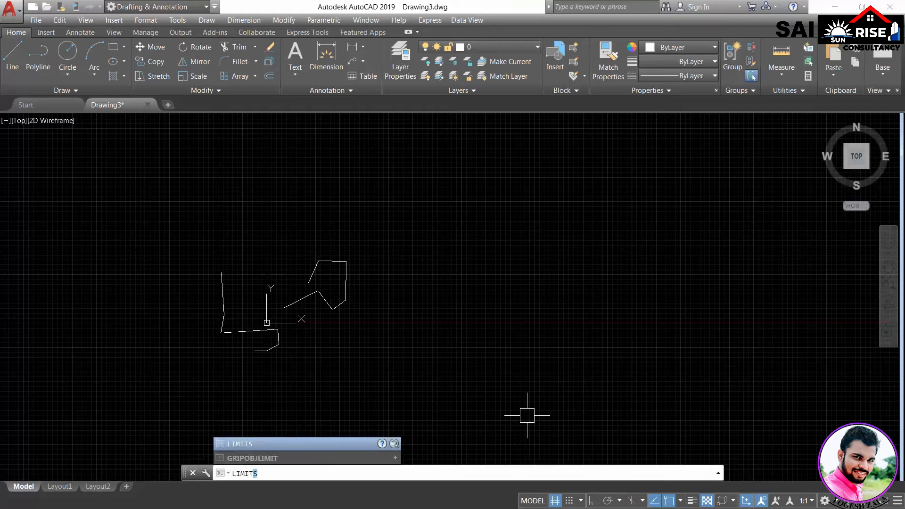
key("Return")
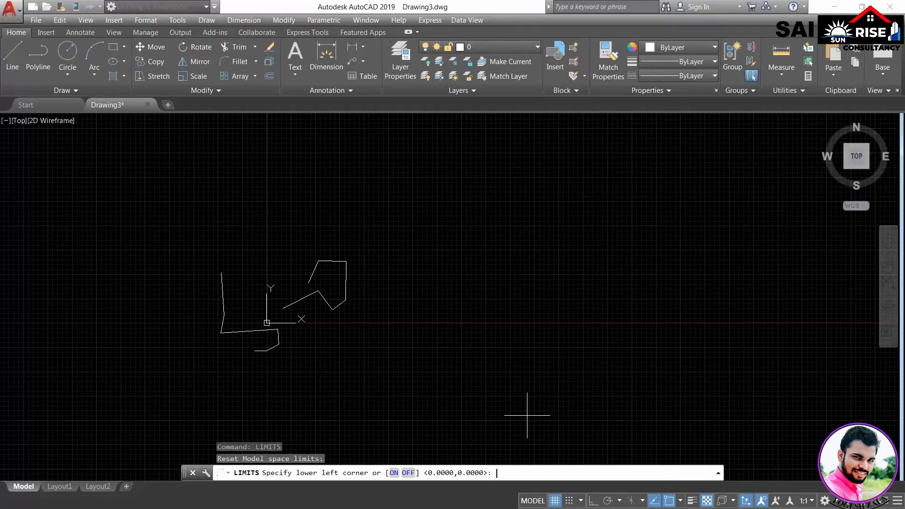
left_click(394, 473)
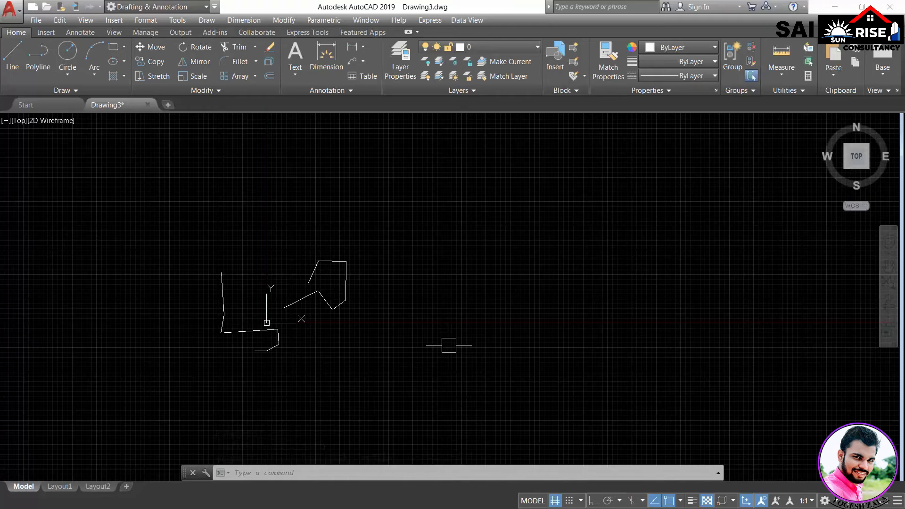
- Try to start a line at points below the X axis, outside the drawing limits
type("L")
key("Return")
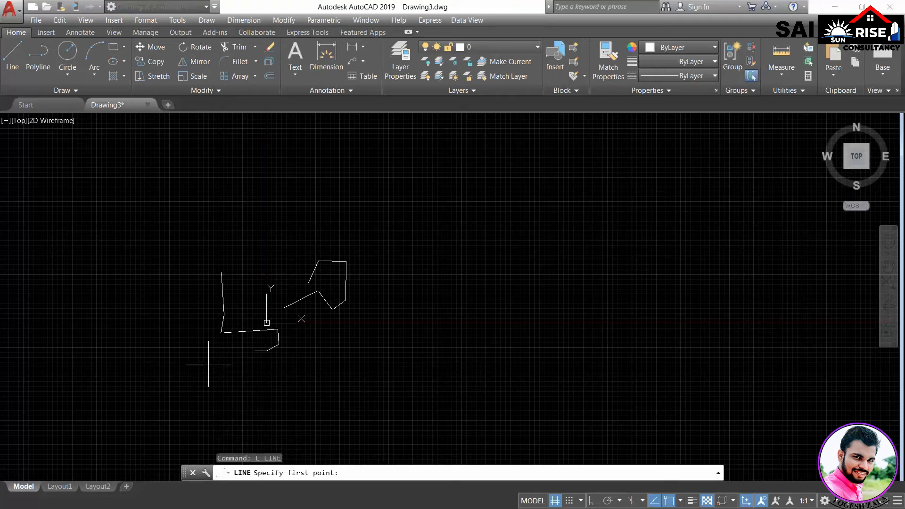
left_click(208, 364)
left_click(394, 415)
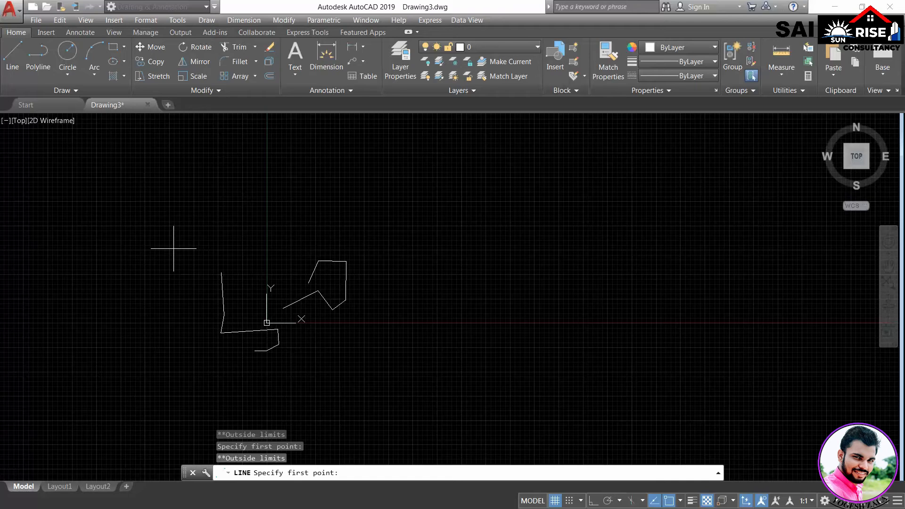
- Draw a zigzag chain of lines inside the limits, starting just above the X axis next to the origin
scroll(271, 324, "up", 8)
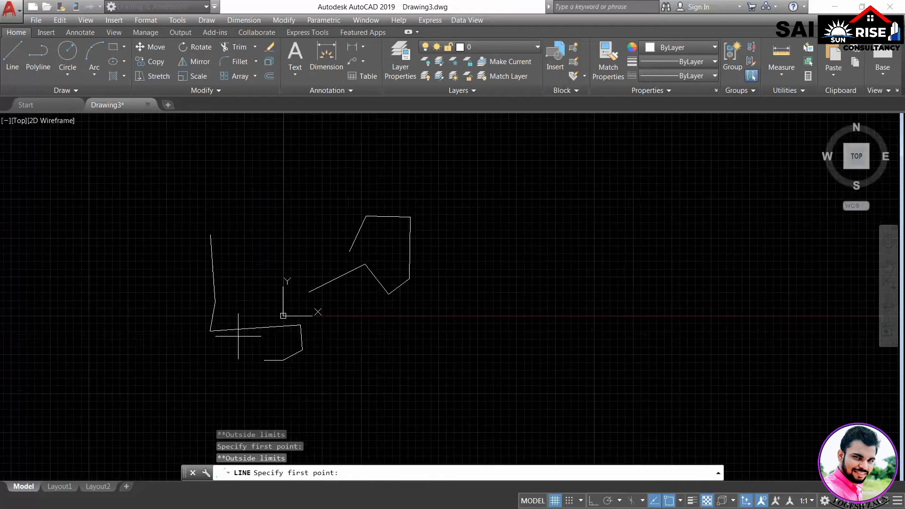
left_click(312, 298)
left_click(326, 212)
left_click(377, 261)
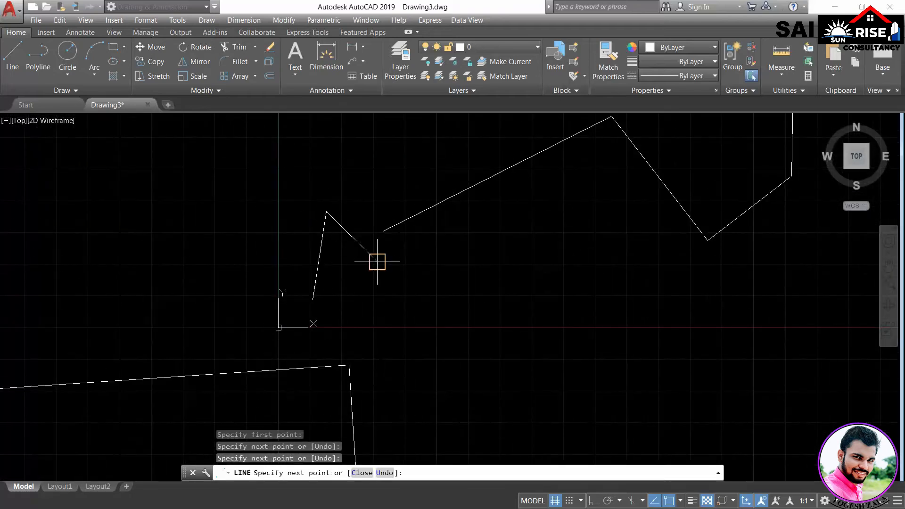
left_click(426, 270)
left_click(453, 195)
left_click(499, 196)
left_click(579, 294)
scroll(542, 254, "down", 4)
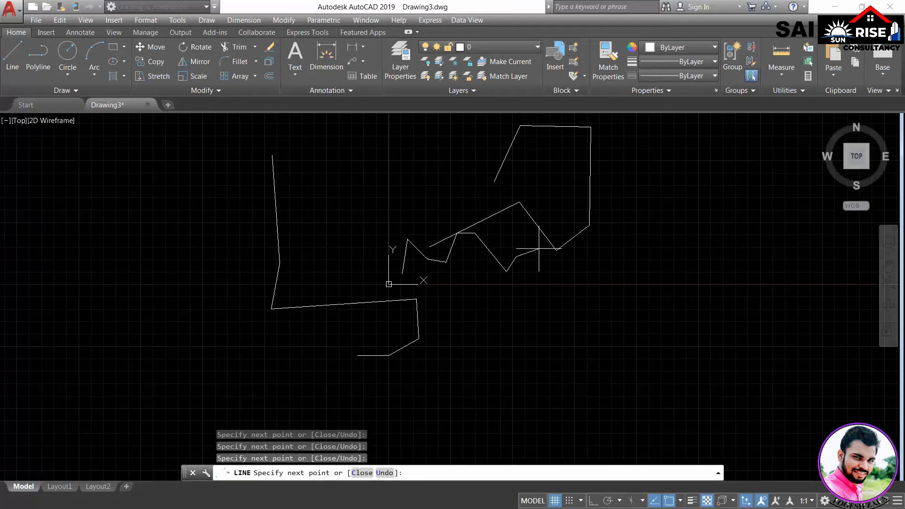
- Extend the zigzag with long, gently rising segments in the positive X direction and end the line
scroll(608, 275, "down", 4)
middle_click_drag(676, 251, 219, 324)
scroll(258, 308, "down", 2)
left_click(344, 299)
left_click(452, 281)
left_click(604, 271)
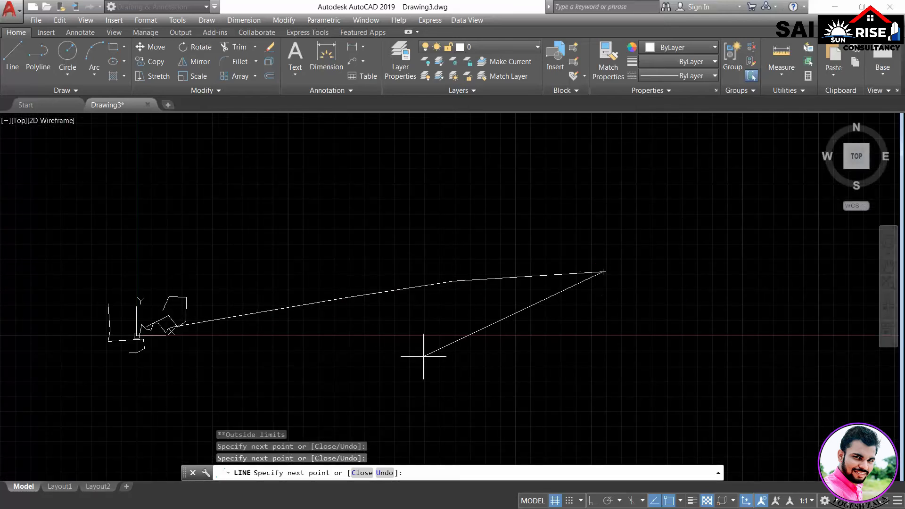
key("Return")
- Draw another zigzag chain above the X axis, starting on the long rising line and running further along positive X
scroll(414, 329, "down", 8)
scroll(404, 310, "up", 6)
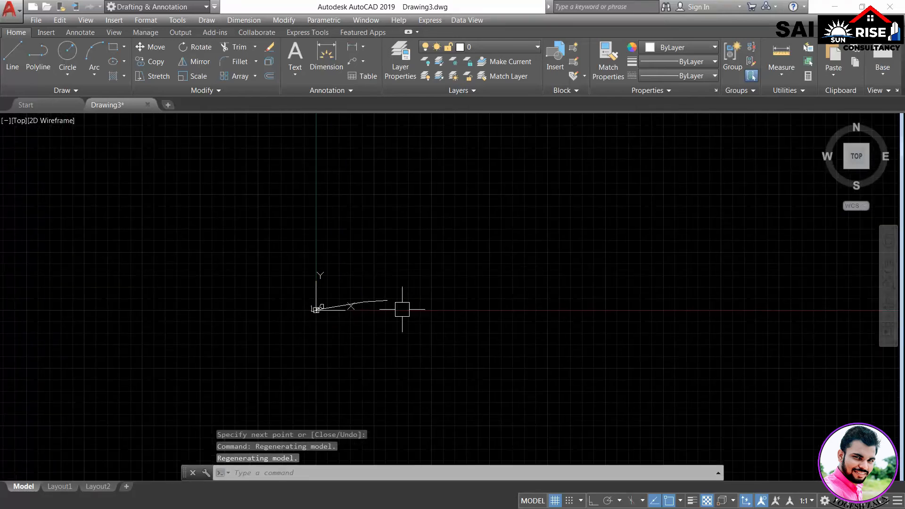
key("Return")
left_click(292, 281)
left_click(374, 313)
left_click(414, 273)
left_click(576, 258)
left_click(666, 298)
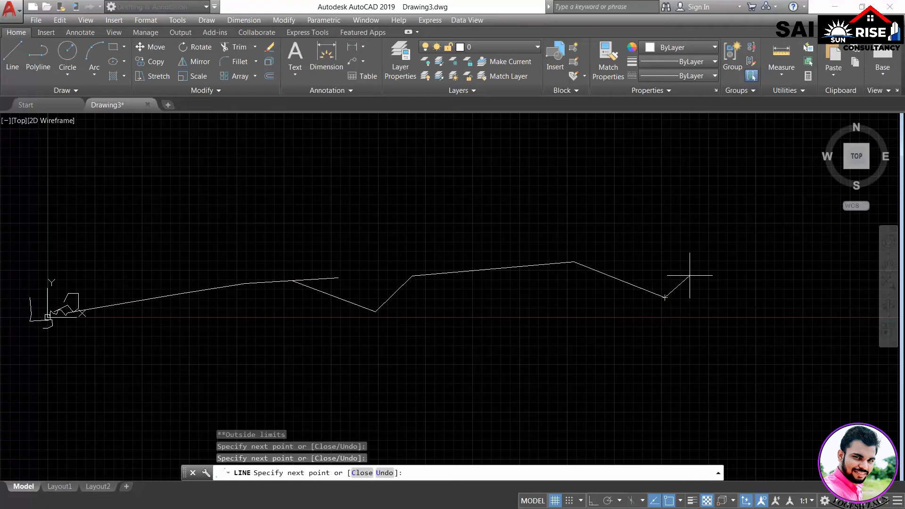
left_click(752, 237)
scroll(495, 306, "down", 6)
left_click(705, 273)
key("Return")
- Draw a long, nearly horizontal line just above the X axis, beyond the end of the zigzag chain
middle_click_drag(679, 303, 346, 355)
scroll(339, 353, "down", 2)
key("Return")
left_click(375, 324)
left_click(677, 335)
left_click(773, 298)
scroll(536, 332, "down", 6)
middle_click_drag(613, 329, 530, 339)
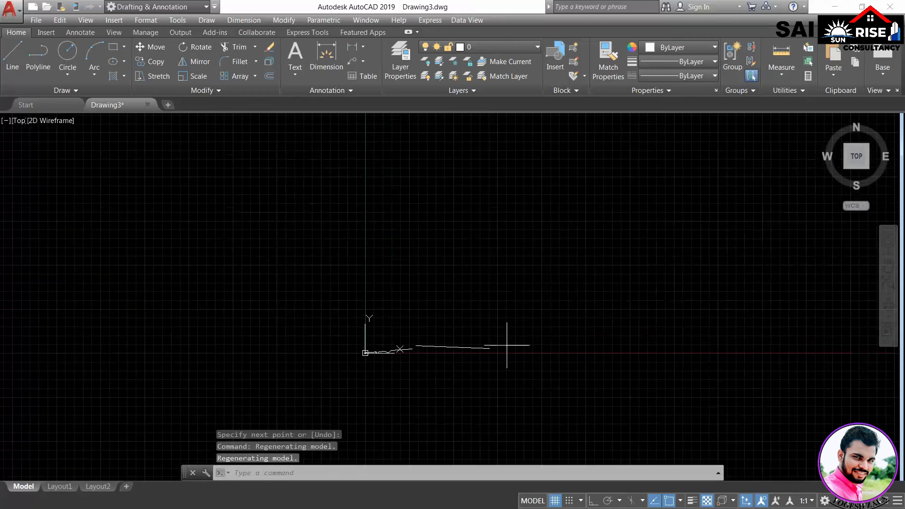
- Draw a large open chain above the long line, with a horizontal upper edge and a V-shaped notch back inside it
left_click(500, 330)
left_click(628, 299)
scroll(549, 322, "up", 4)
scroll(521, 310, "down", 2)
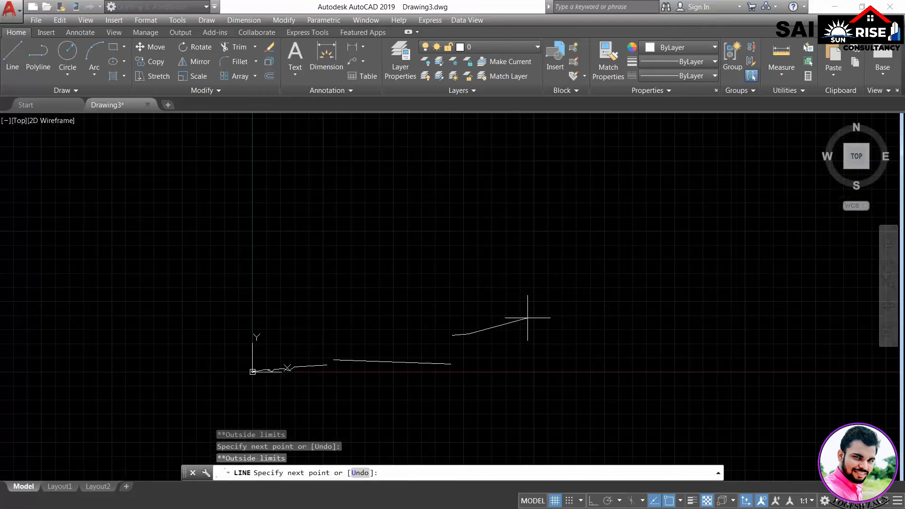
left_click(435, 278)
left_click(405, 277)
left_click(302, 278)
left_click(381, 312)
left_click(390, 295)
left_click(411, 331)
key("Return")
middle_click_drag(321, 353, 366, 287)
middle_click_drag(333, 256, 365, 289)
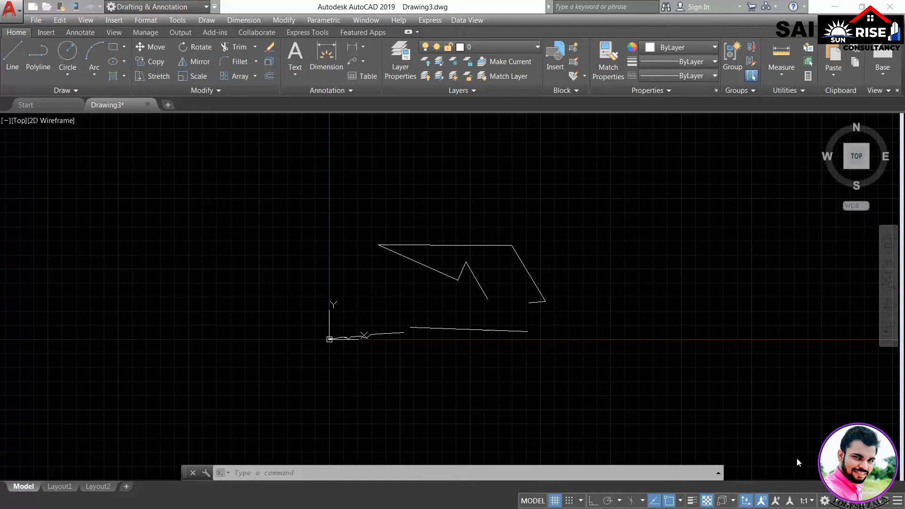
- Restrict the grid display to the drawing limits by setting the GRID command's Limits option to No
left_click(418, 472)
type("grid")
key("Return")
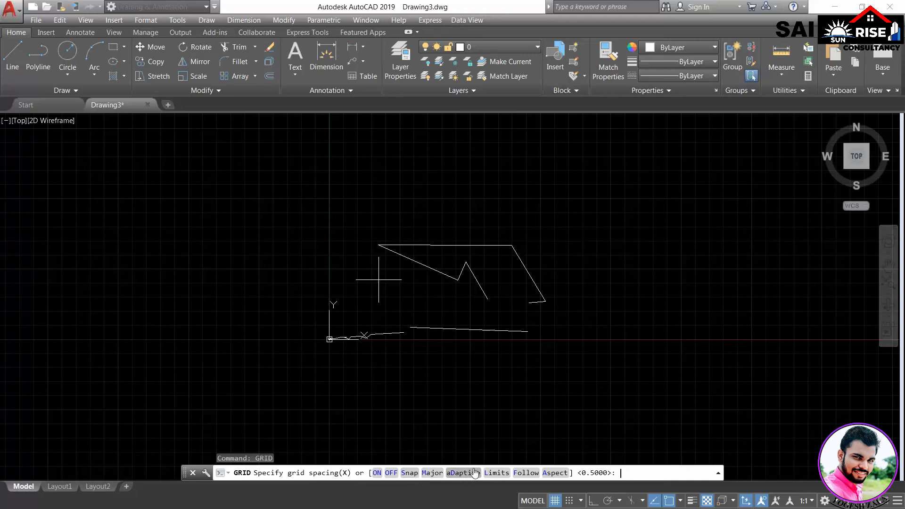
left_click(497, 473)
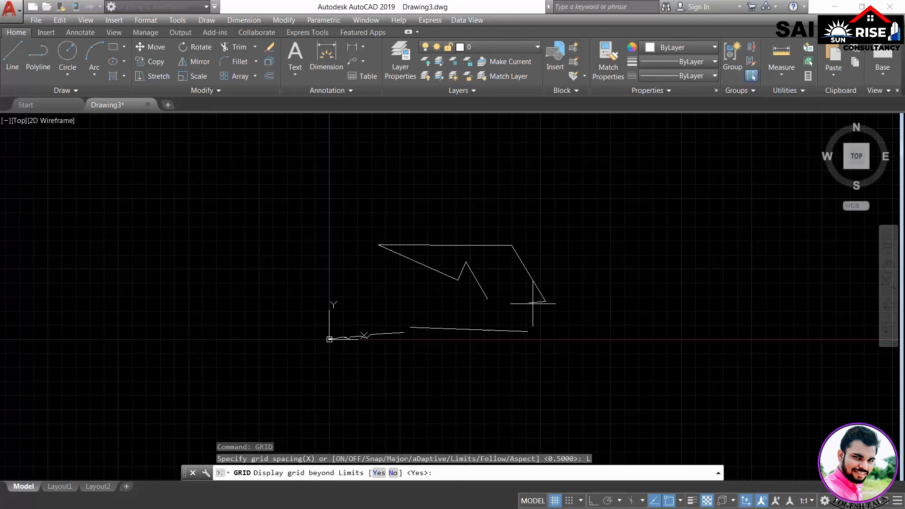
left_click(394, 472)
scroll(514, 312, "up", 2)
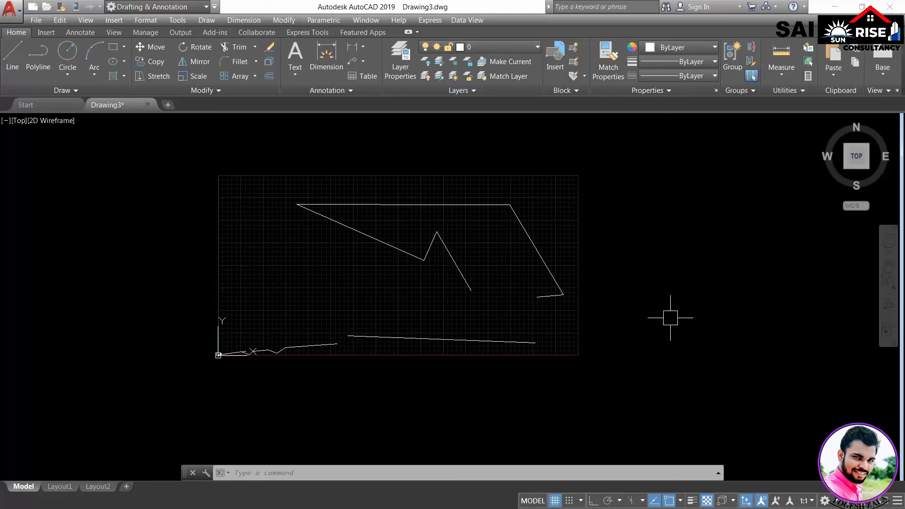
- Examine the paper sizes available in the plot settings and close them without plotting
key("ctrl+p")
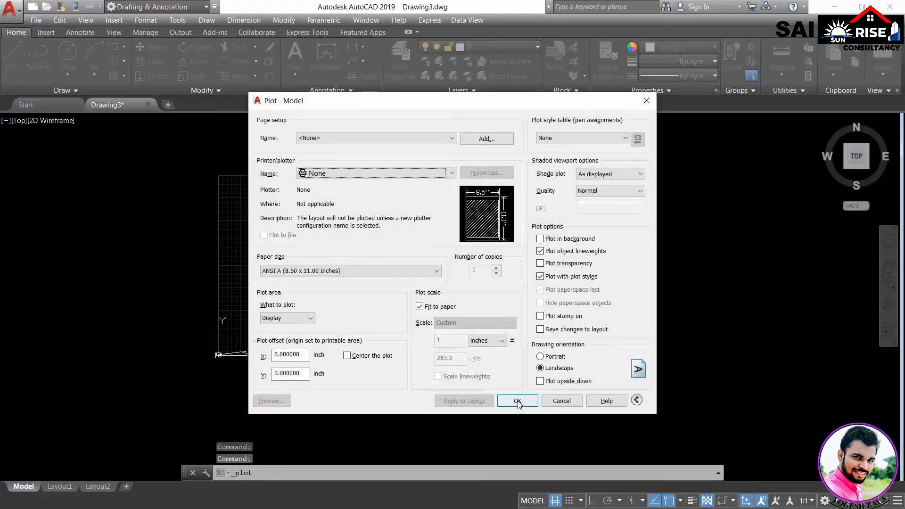
left_click(288, 272)
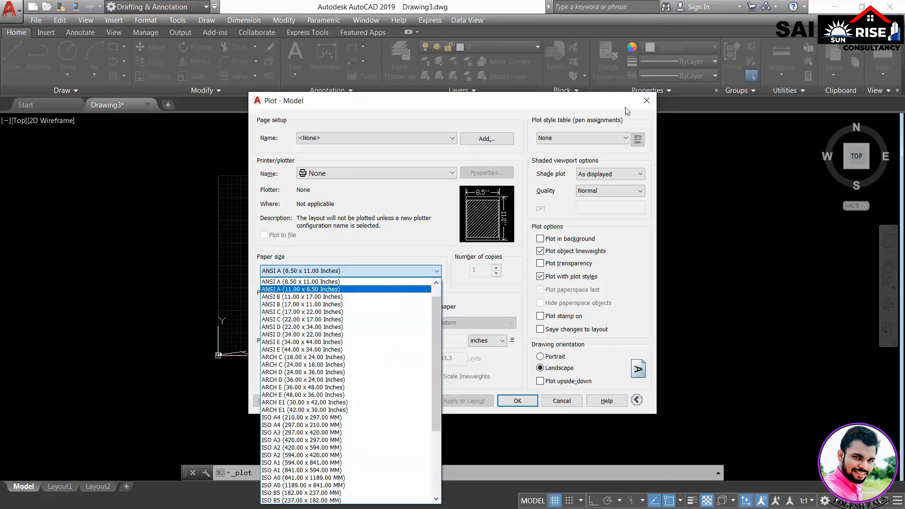
left_click(646, 102)
left_click(646, 102)
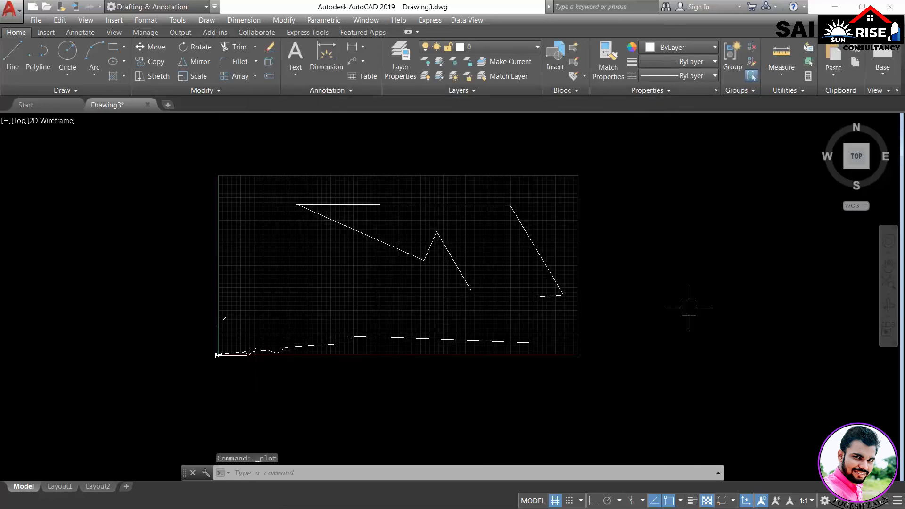
- Draw an open chain of lines across the bounded grid, also trying points beyond its edge, and end it near the Y axis
type("l")
key("Return")
left_click(497, 323)
left_click(575, 250)
left_click(647, 231)
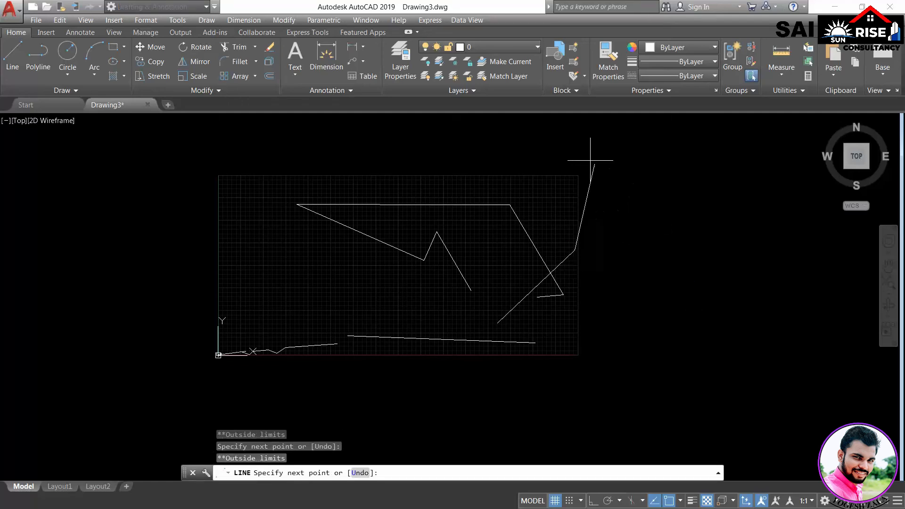
left_click(263, 292)
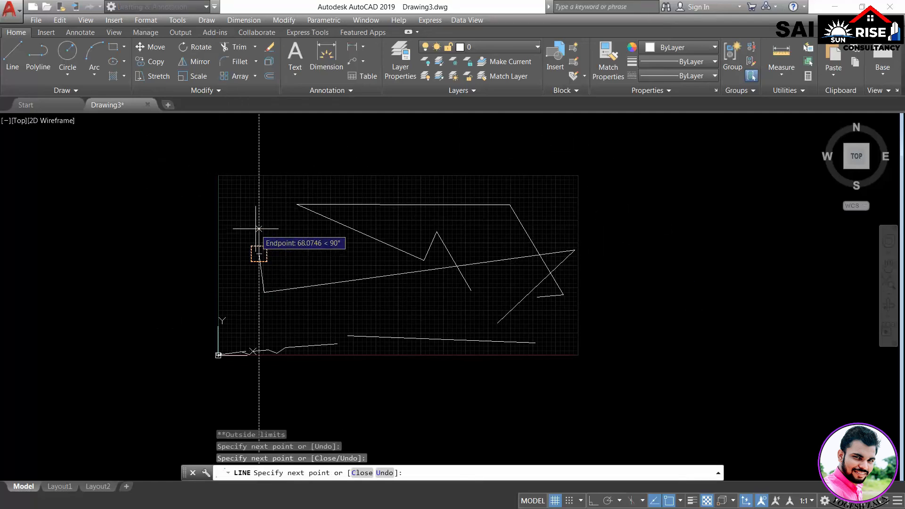
left_click(259, 255)
key("Return")
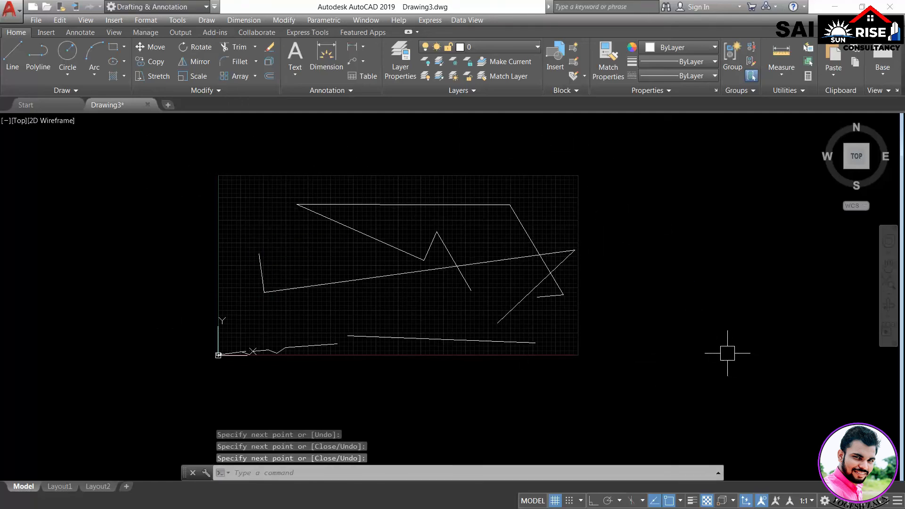
- Turn off limits checking for the drawing by setting the LIMITS command's option to OFF
type("L")
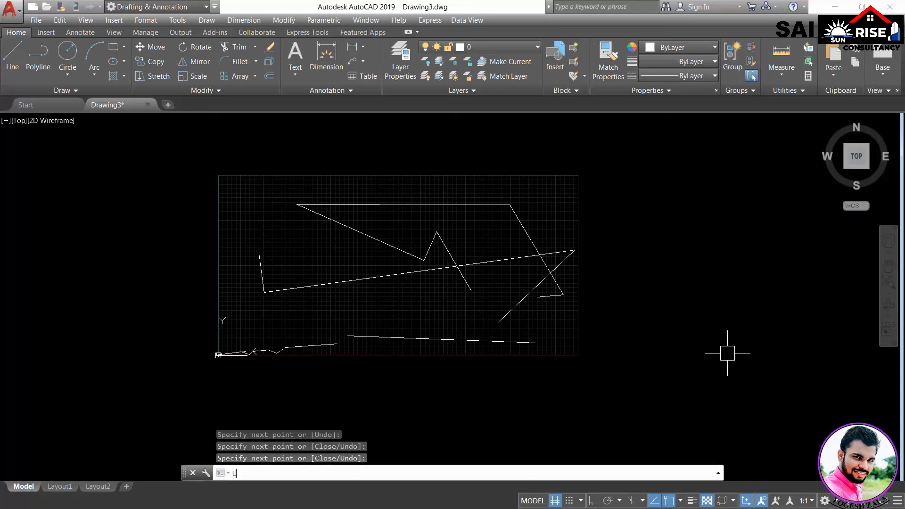
type("IMITS")
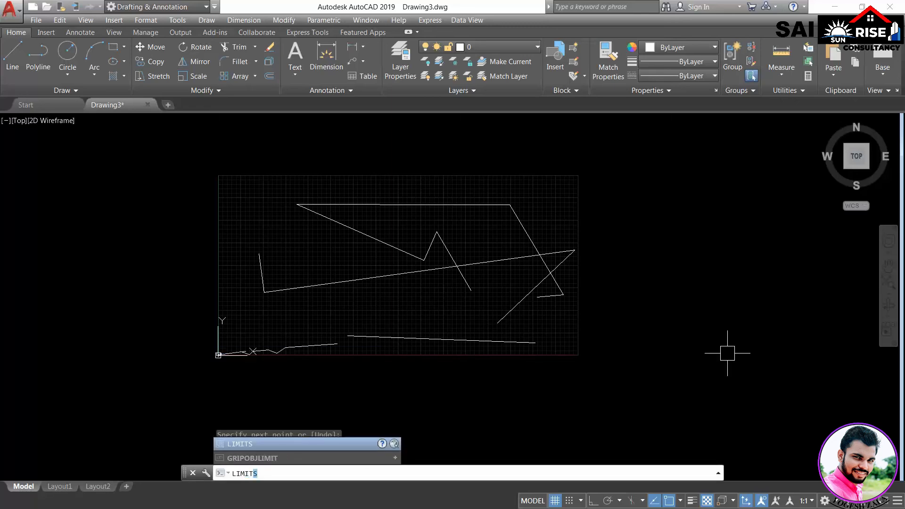
key("Return")
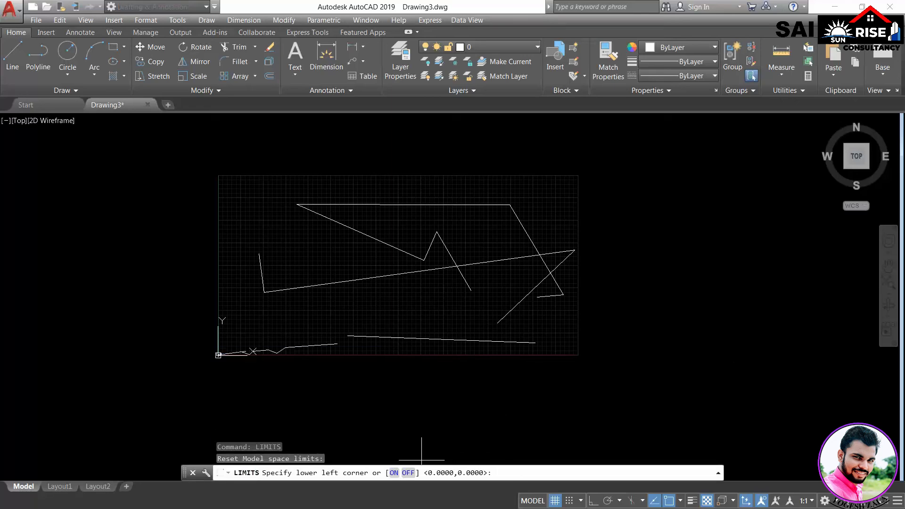
left_click(409, 472)
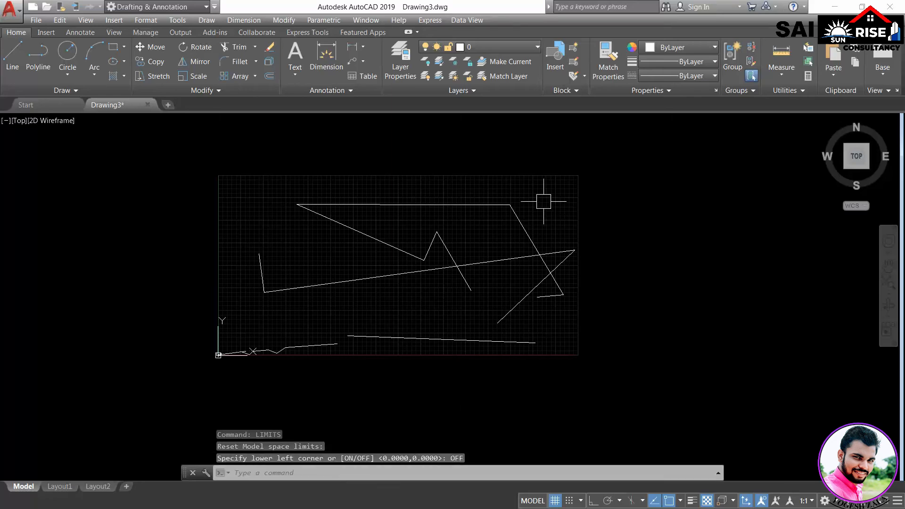
- Draw an open chain of nine lines starting just right of the bounded grid, running over its upper edge and ending inside its upper-left corner
type("L")
key("Return")
left_click(584, 213)
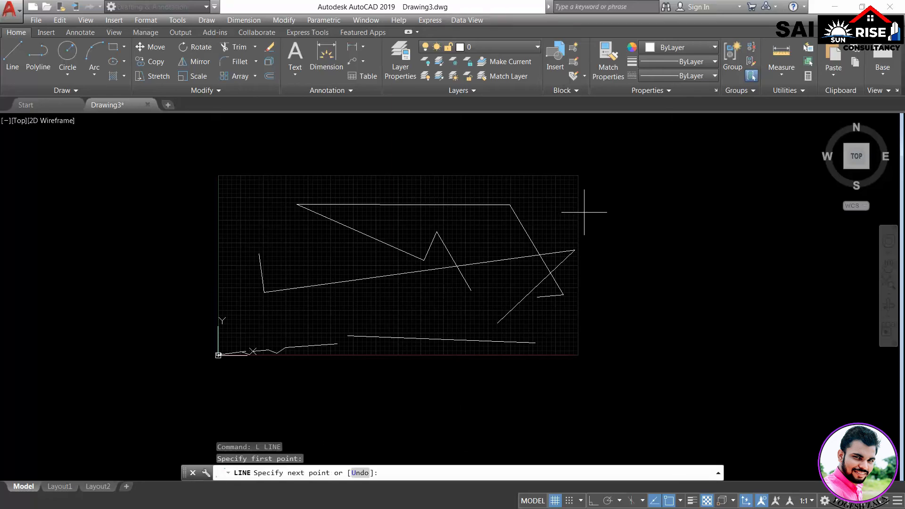
left_click(668, 225)
left_click(688, 197)
left_click(580, 153)
left_click(564, 164)
left_click(498, 188)
left_click(401, 160)
left_click(231, 161)
left_click(215, 205)
left_click(252, 205)
key("Return")
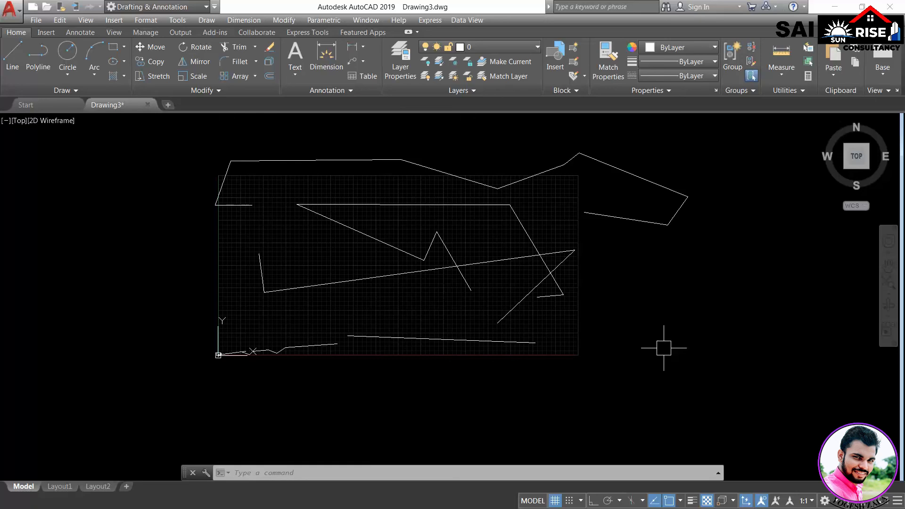
- Toggle the grid off and on, and display it beyond the drawing limits by setting the GRID command's Limits option to Yes
key("F7")
key("F7")
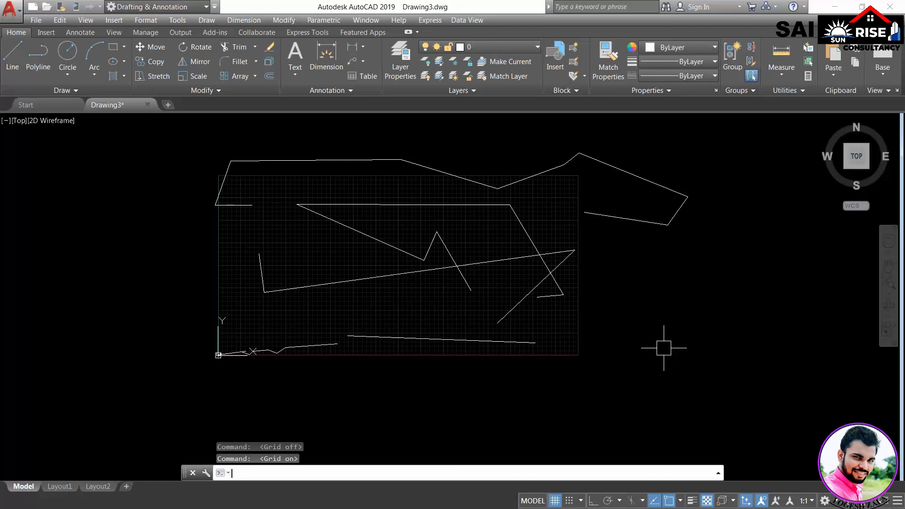
type("GRID")
key("Return")
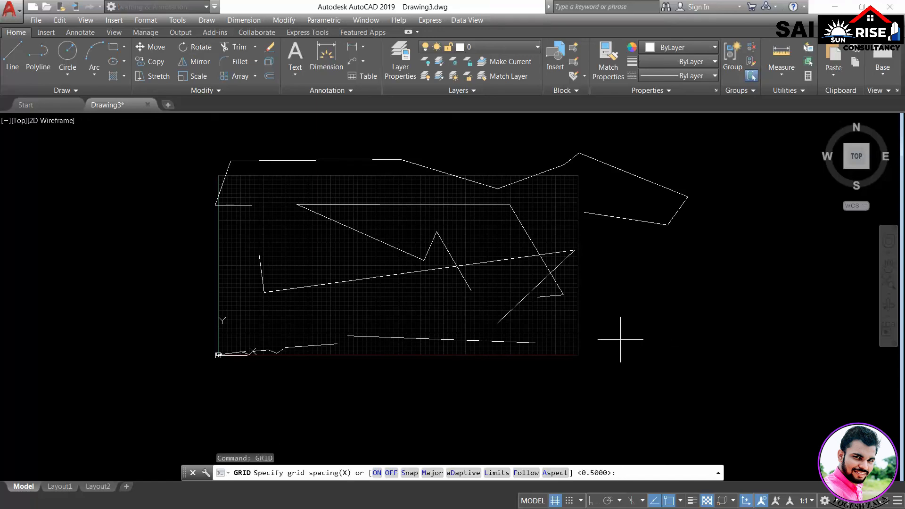
left_click(497, 473)
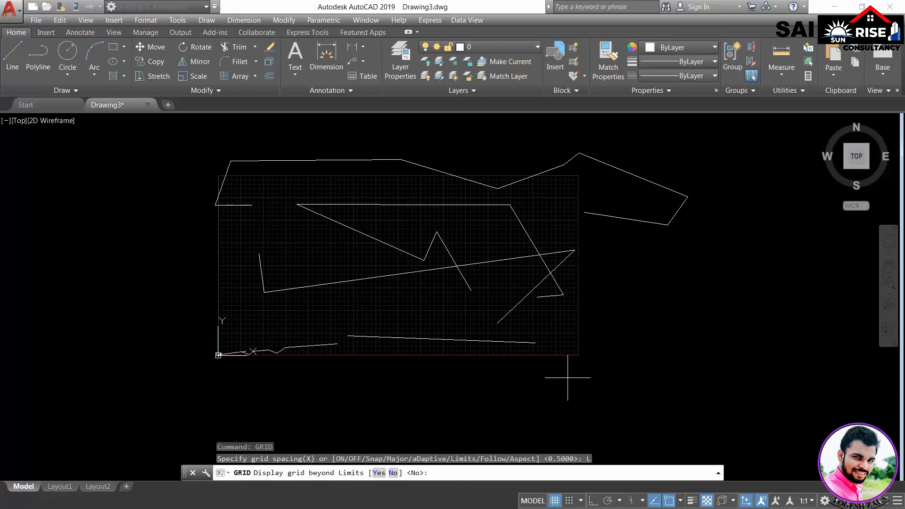
left_click(377, 474)
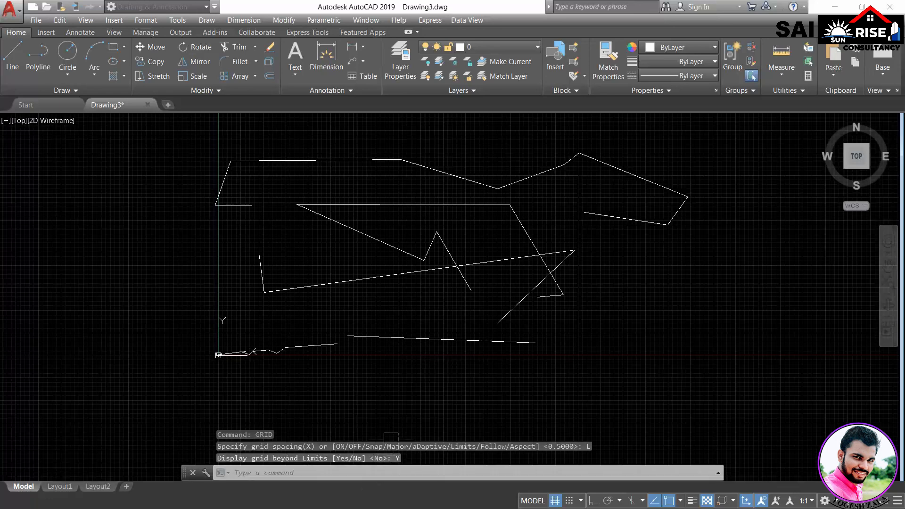
scroll(445, 356, "down", 3)
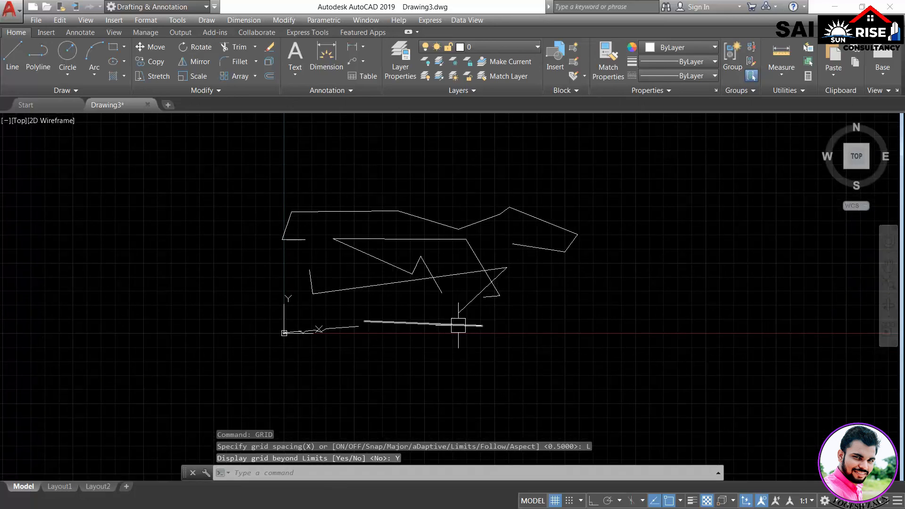